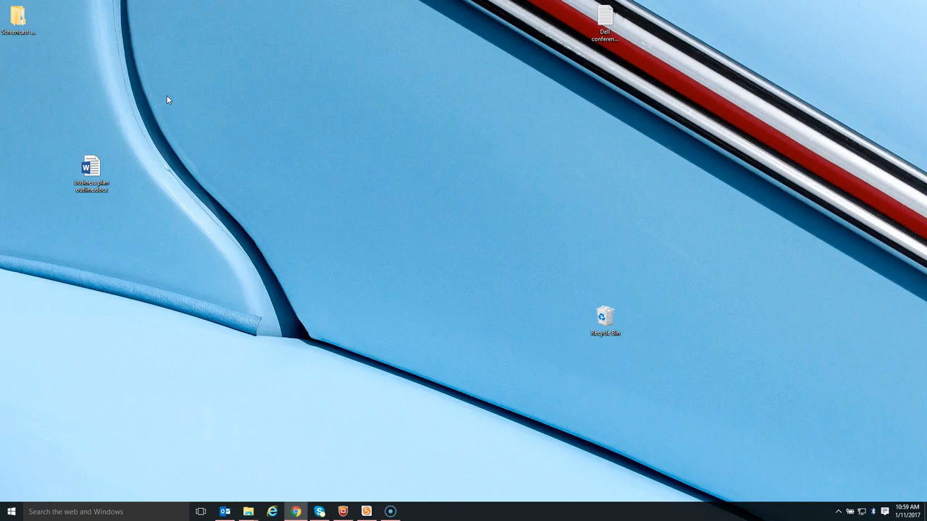
Open business plan outline.docx from the desktop, add the line "dfdfdfdfdf" below its text, and save and close it.
left_click(90, 174)
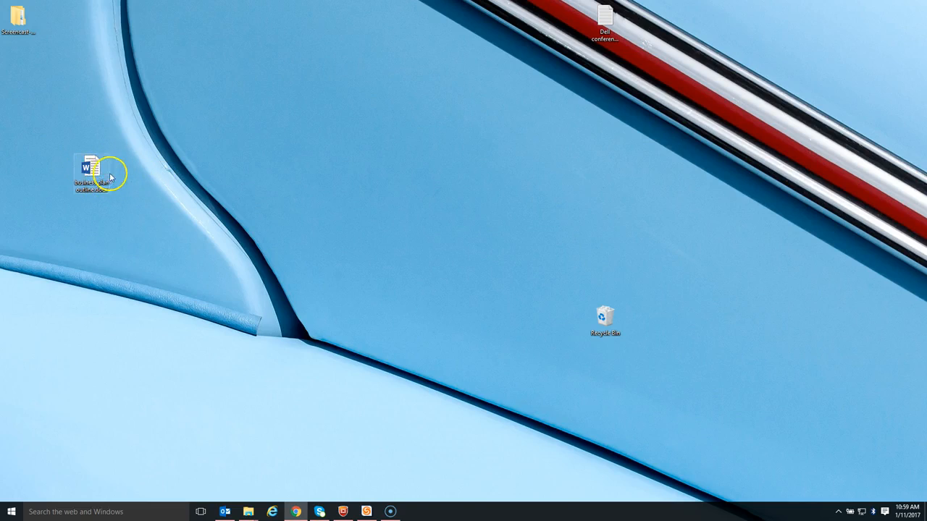
double_click(88, 172)
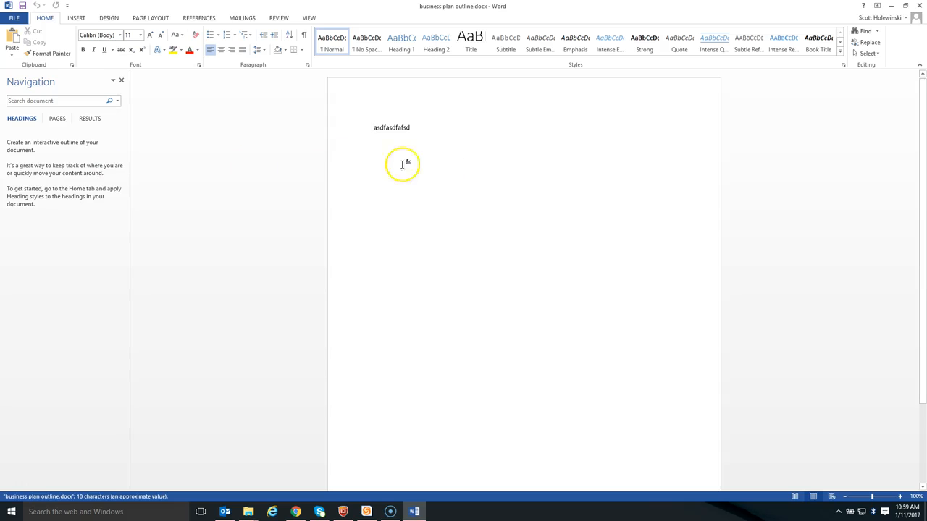
left_click(439, 138)
key("Return")
type("dfdfdfdfdf")
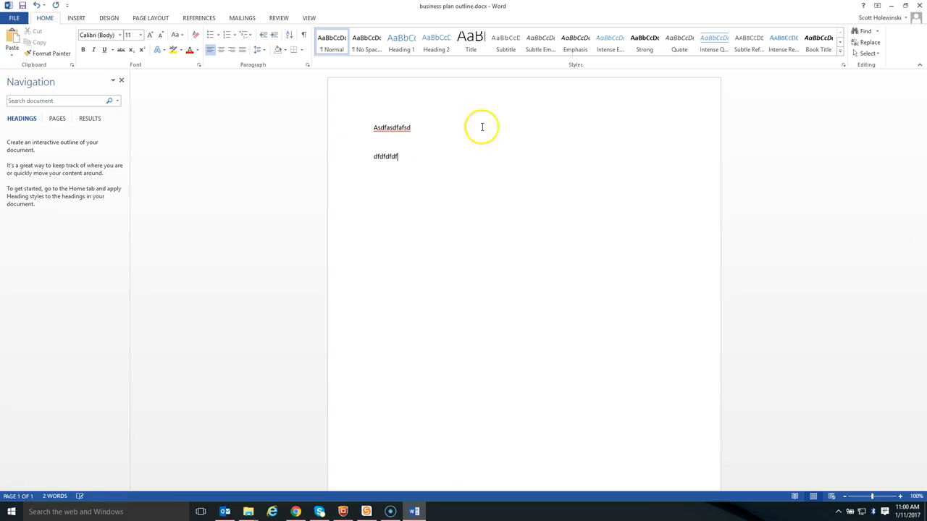
left_click(23, 6)
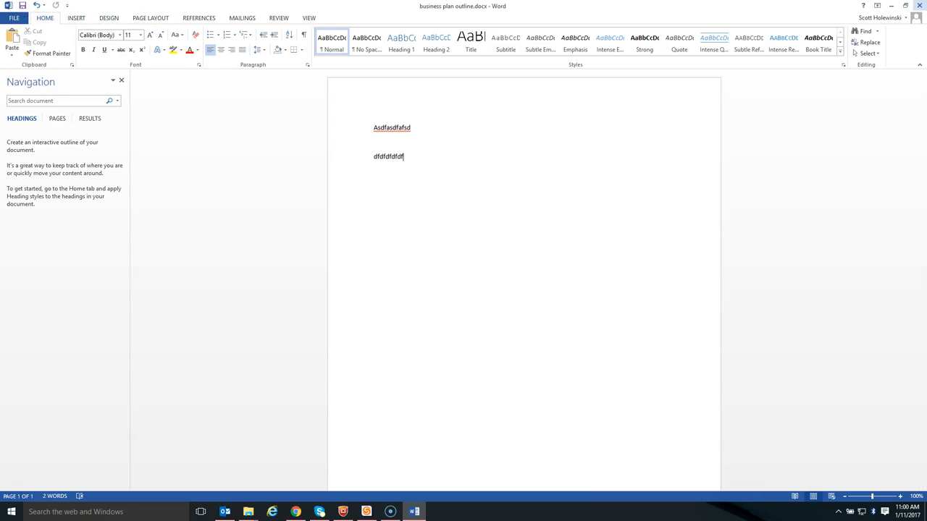
left_click(918, 5)
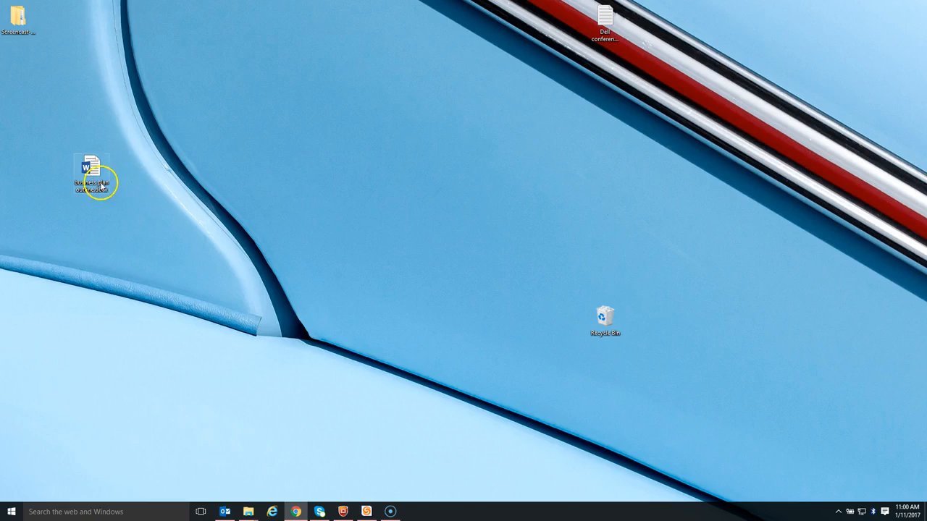
Back up business plan outline.docx remotely right away with StorageCraft File Backup and Recovery.
right_click(99, 176)
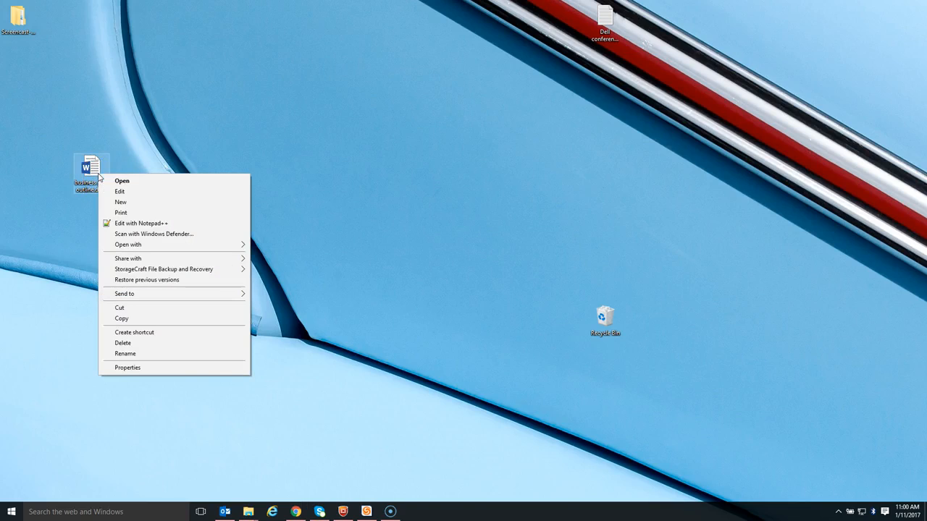
mouse_move(133, 276)
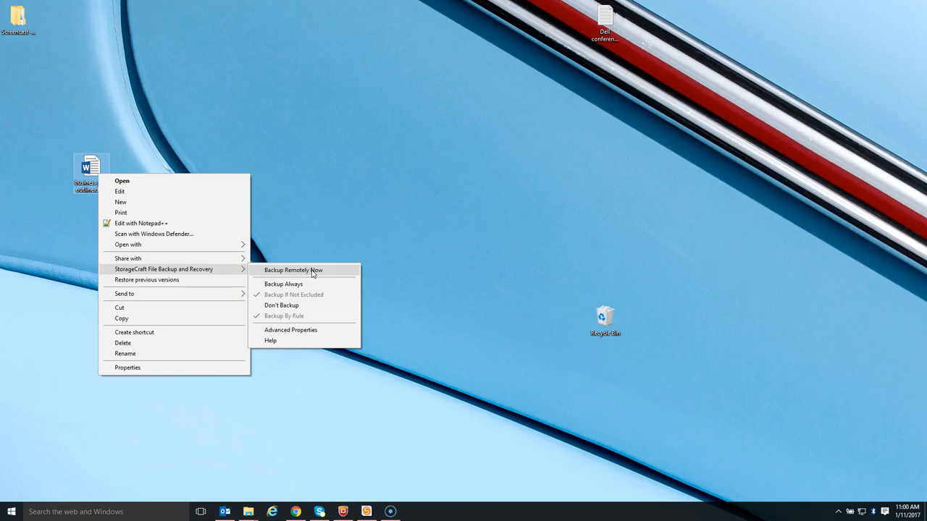
left_click(313, 271)
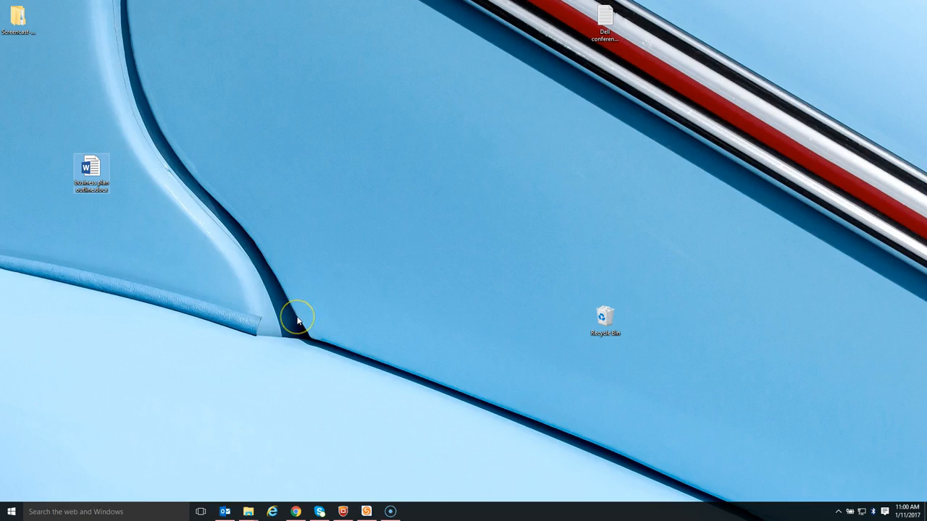
Delete business plan outline.docx from the desktop and empty the Recycle Bin.
left_click(99, 160)
key("Delete")
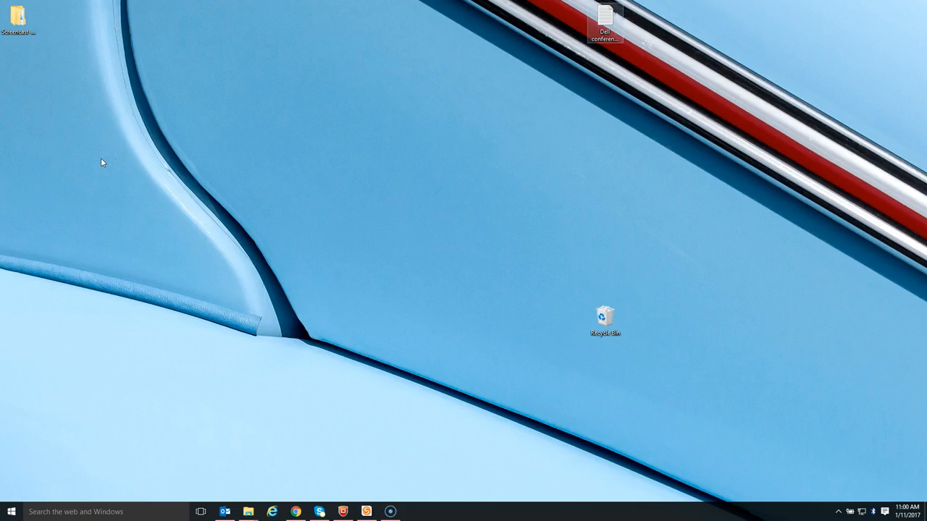
right_click(600, 319)
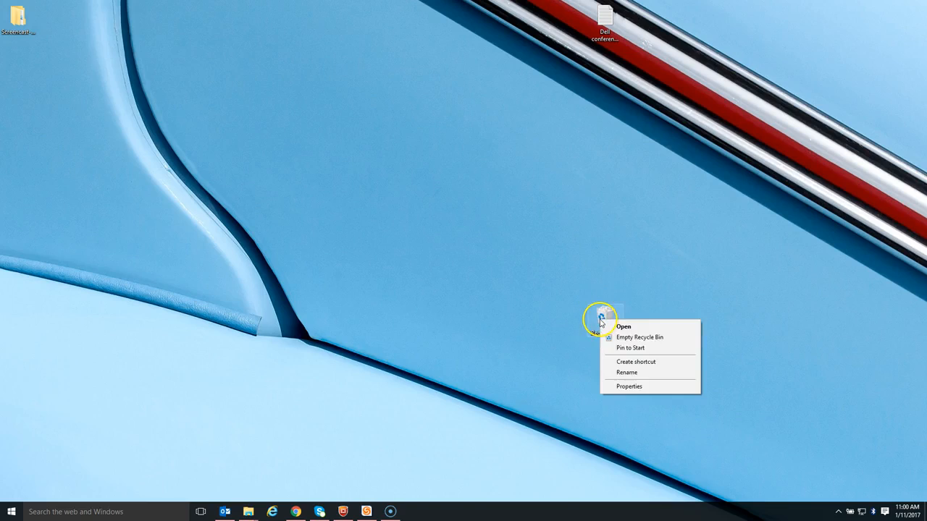
left_click(635, 336)
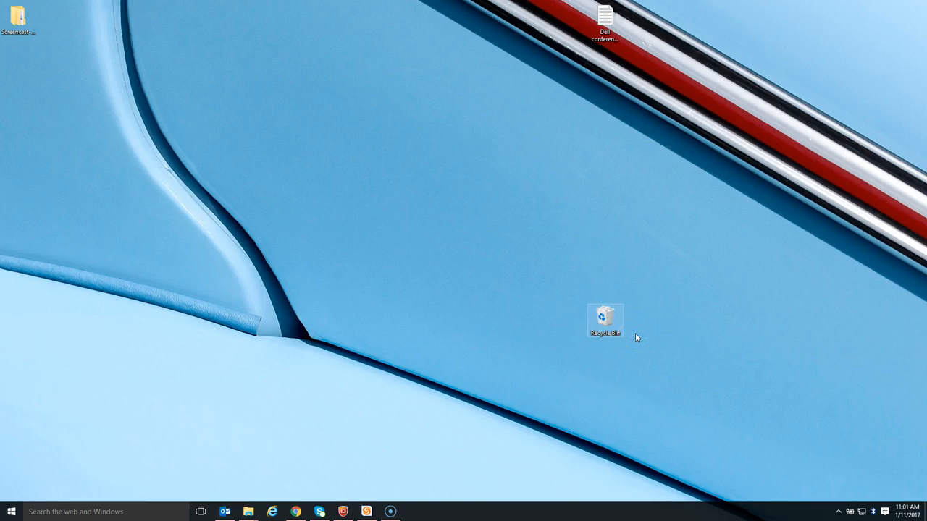
left_click(501, 265)
Switch to the This PC window in File Explorer and open the StorageCraft File Backup and Recovery drive.
mouse_move(250, 512)
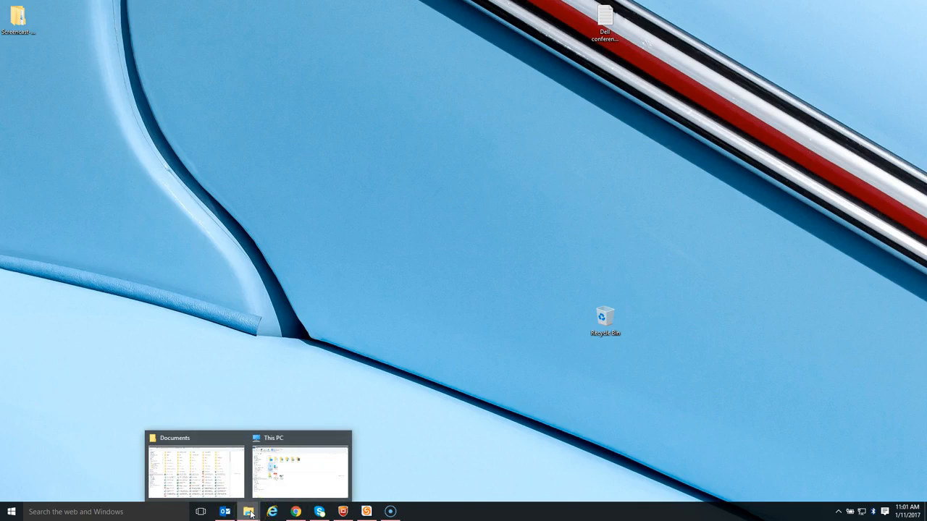
left_click(275, 475)
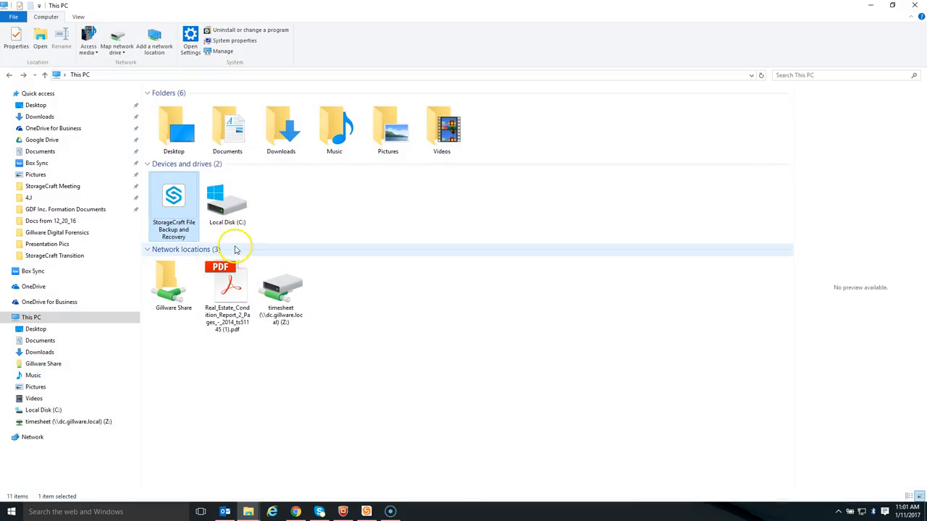
left_click(179, 207)
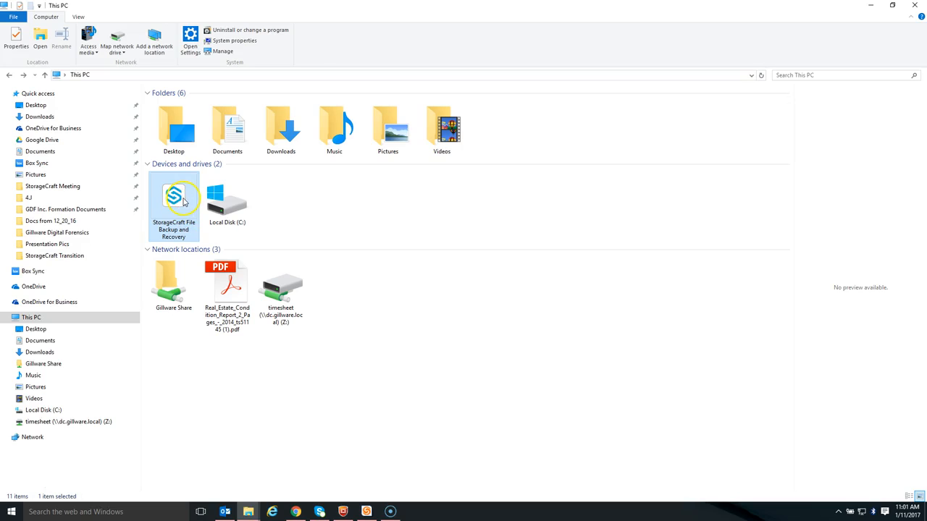
left_click(183, 201)
double_click(184, 201)
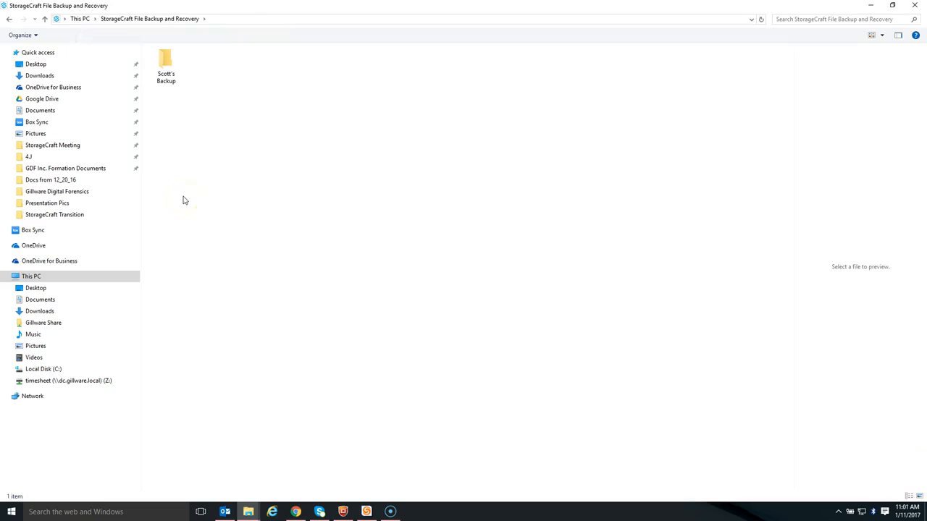
Browse the backup set through its media folder and Users to the Desktop folder of the account owner's profile.
double_click(161, 72)
double_click(161, 71)
left_click(213, 72)
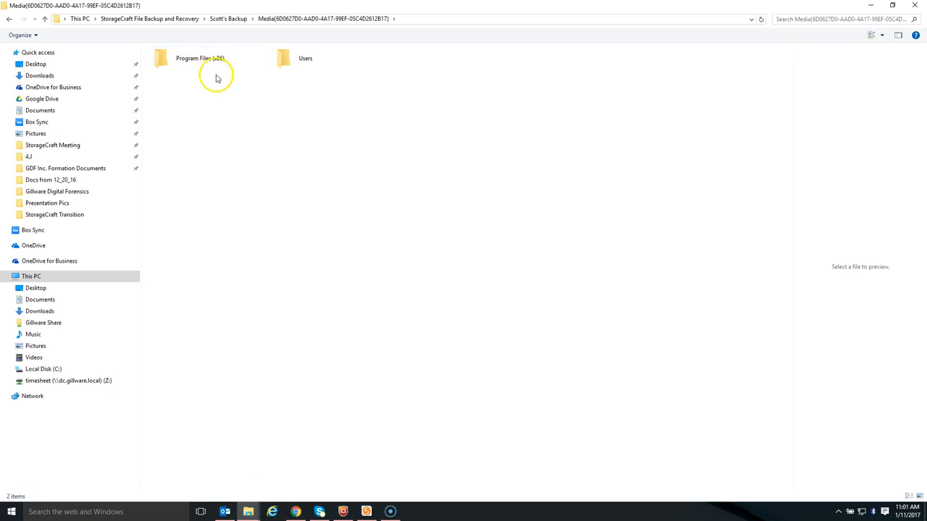
double_click(281, 67)
left_click(651, 60)
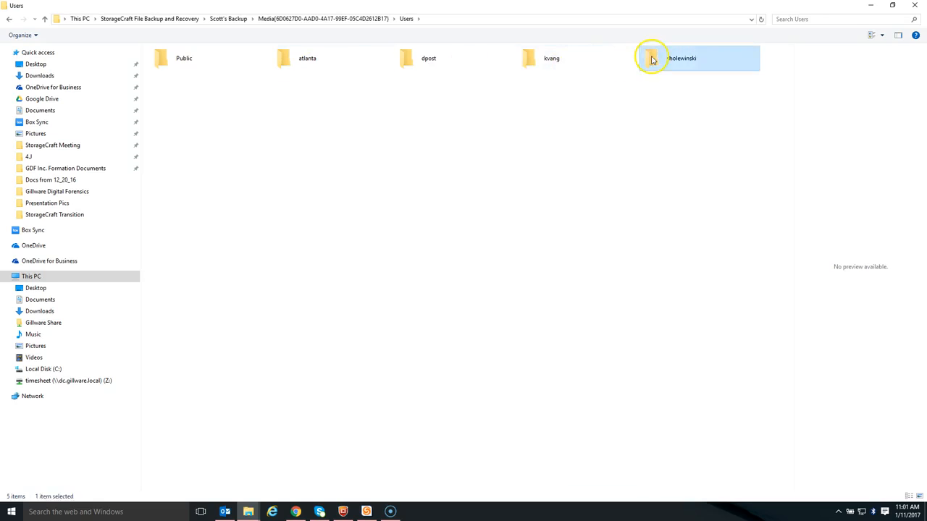
double_click(651, 60)
left_click(193, 66)
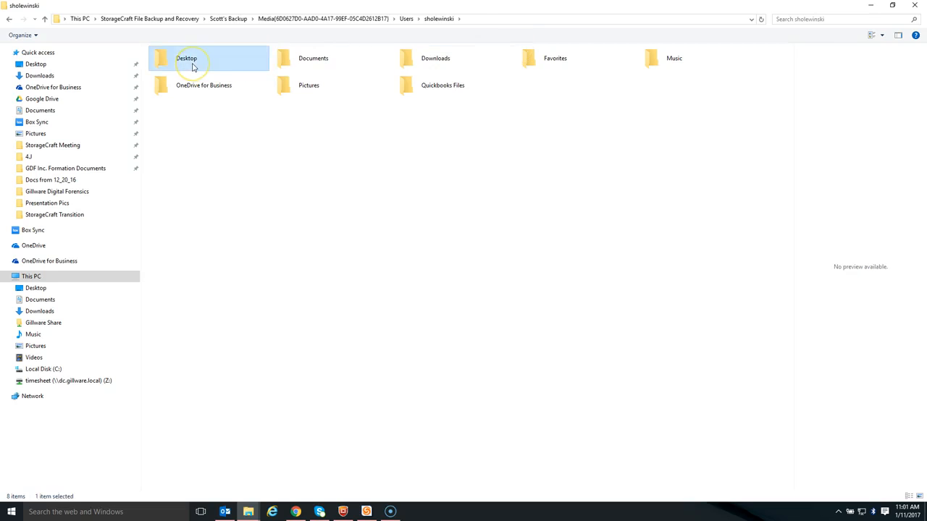
double_click(193, 67)
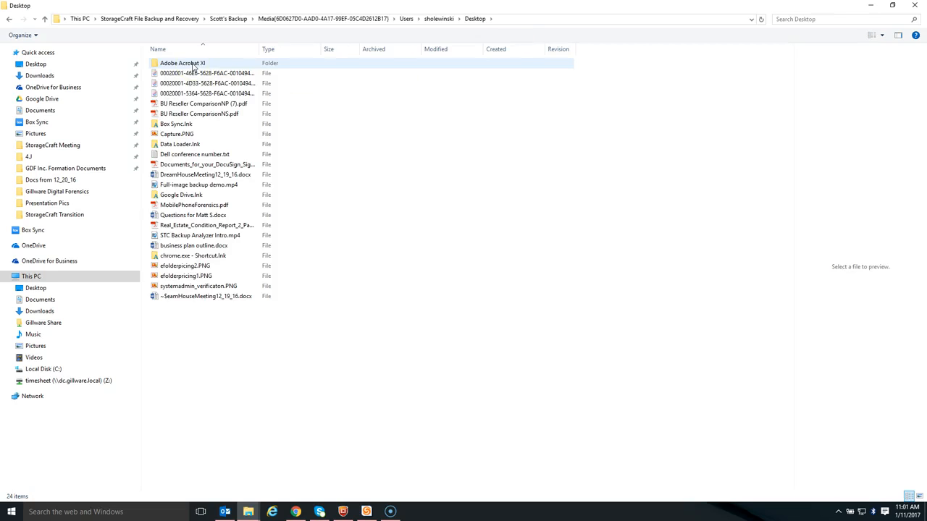
Open the backed-up revisions of business plan outline.docx and check the options offered for Revision 1 and Revision 2.
right_click(203, 250)
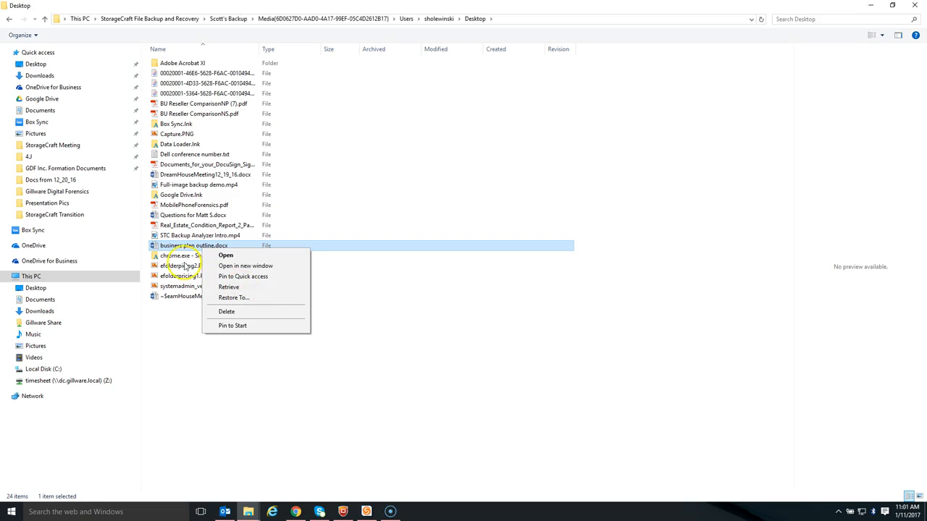
key("Return")
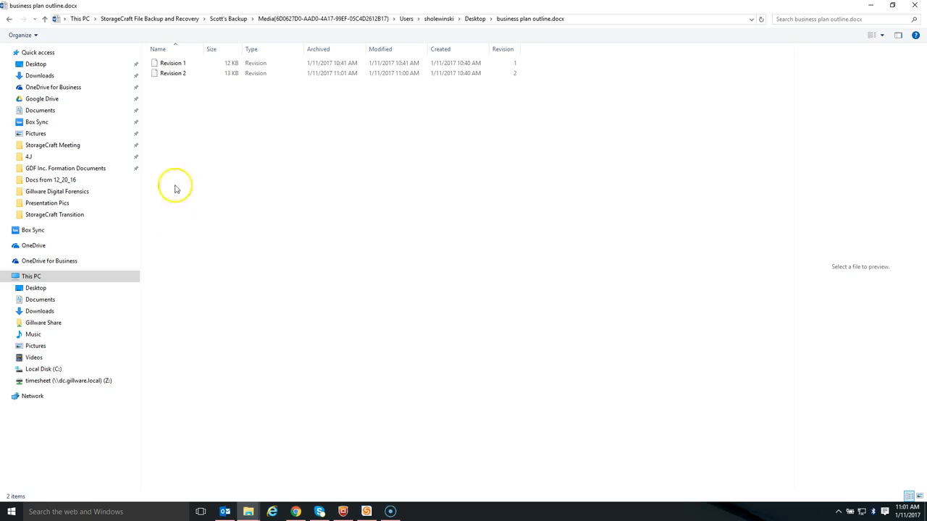
left_click(172, 65)
right_click(172, 66)
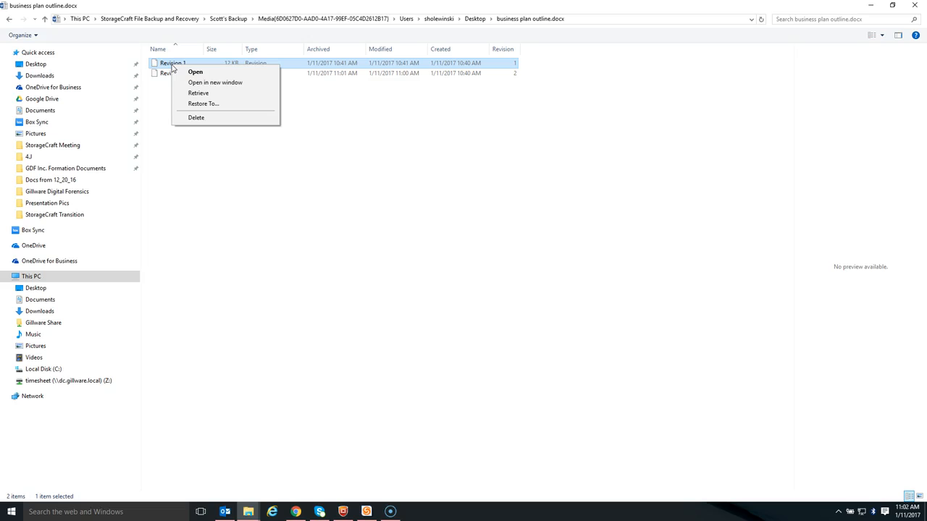
right_click(162, 75)
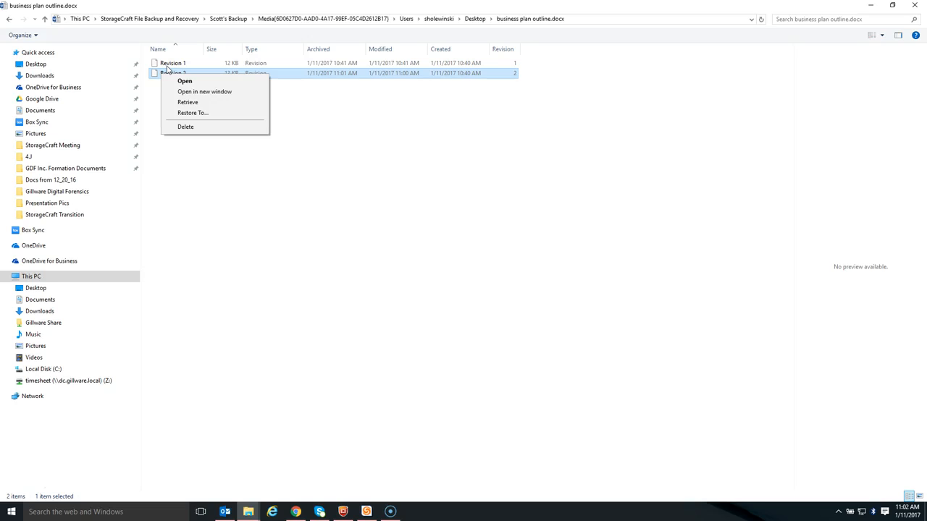
left_click(304, 74)
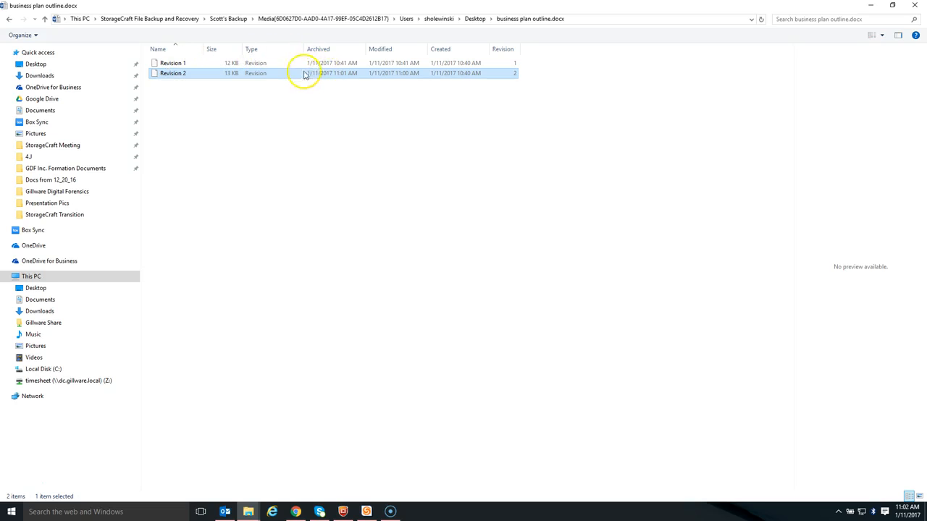
right_click(175, 74)
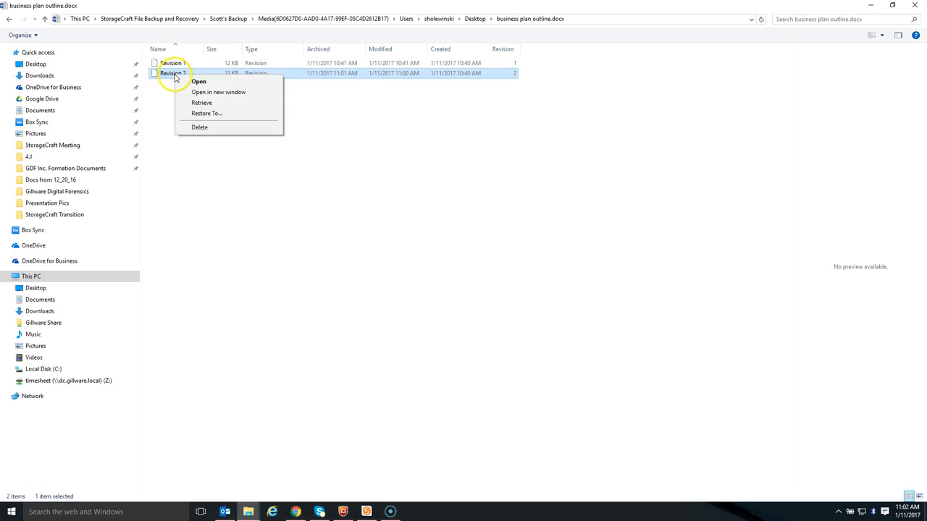
left_click(193, 117)
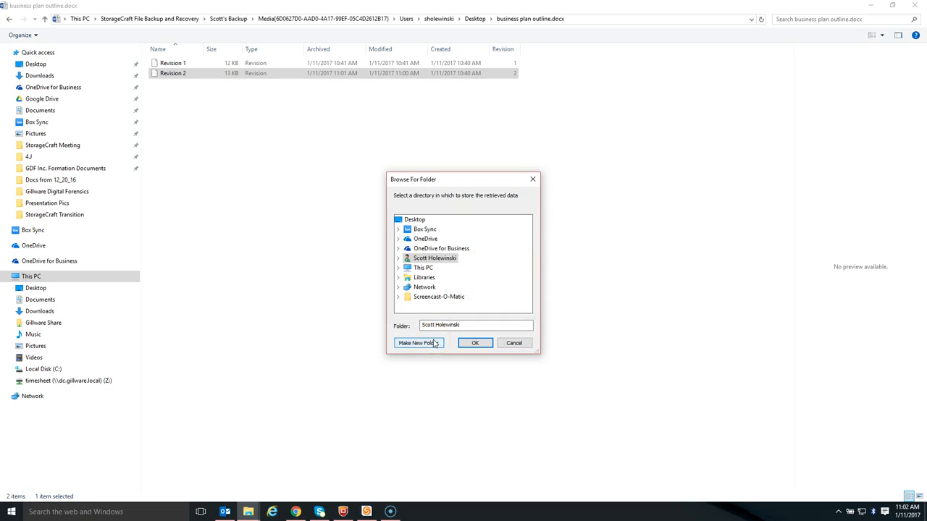
left_click(515, 344)
Retrieve Revision 2 of business plan outline.docx from the backup and minimize the Explorer window.
right_click(170, 75)
left_click(194, 106)
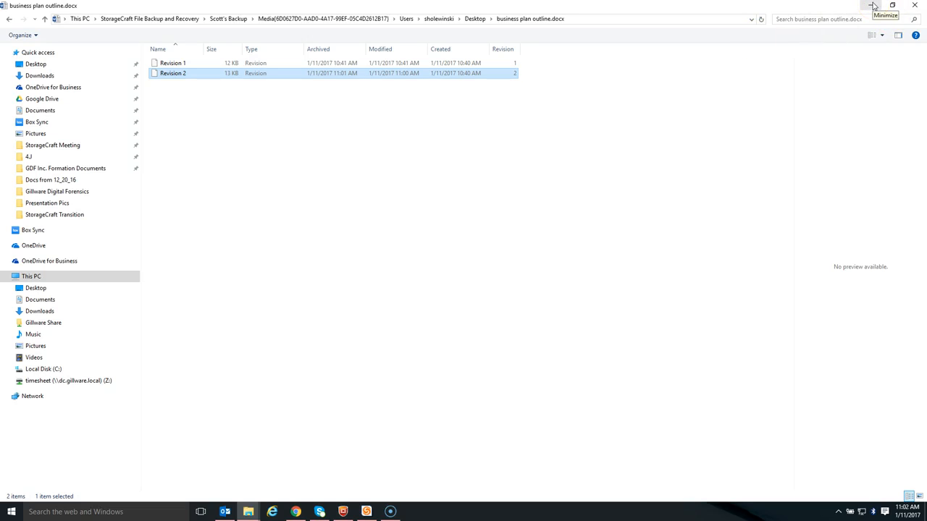
left_click(873, 5)
Open the restored business plan outline.docx from the desktop and check its contents, highlighting all the text.
left_click(22, 72)
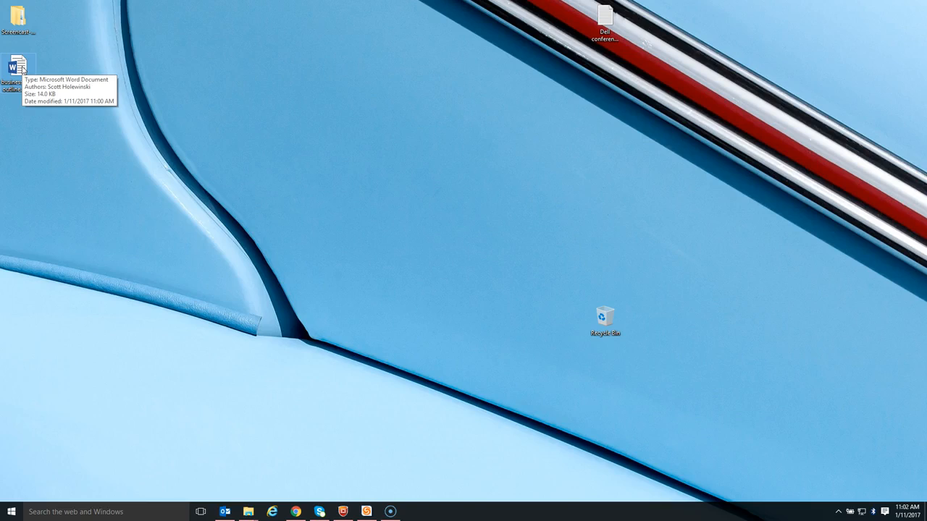
left_click(82, 52)
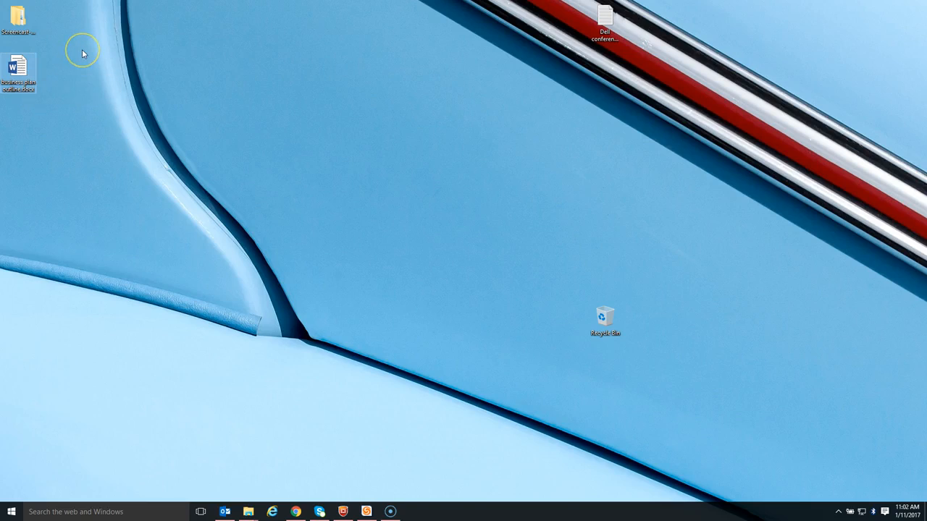
left_click(79, 55)
double_click(29, 66)
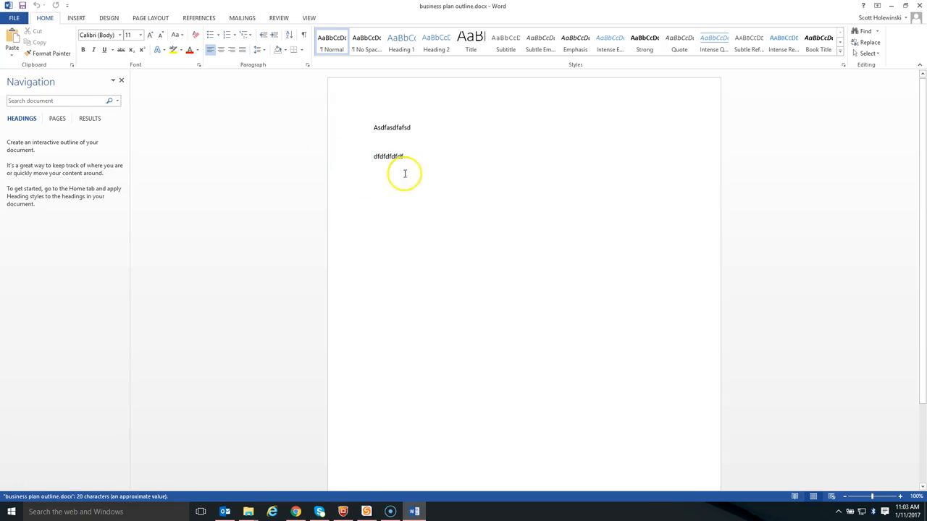
left_click_drag(424, 172, 364, 124)
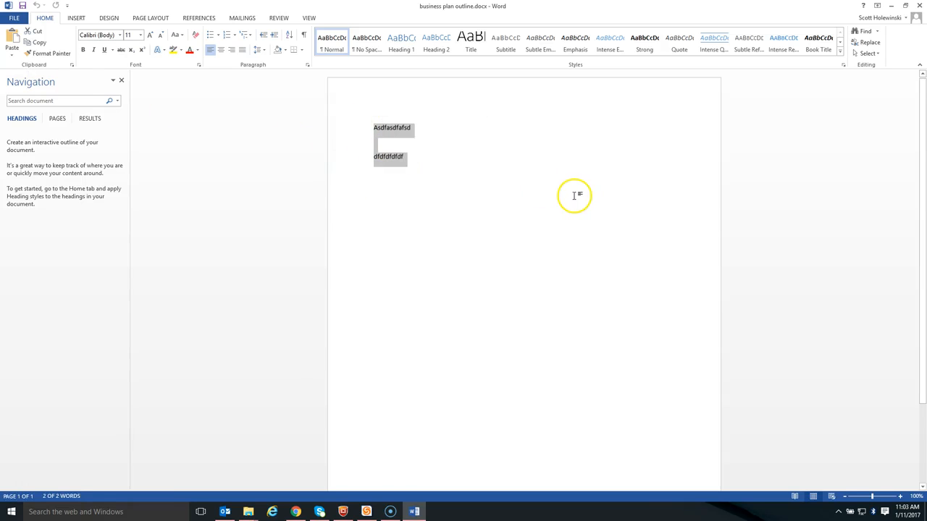